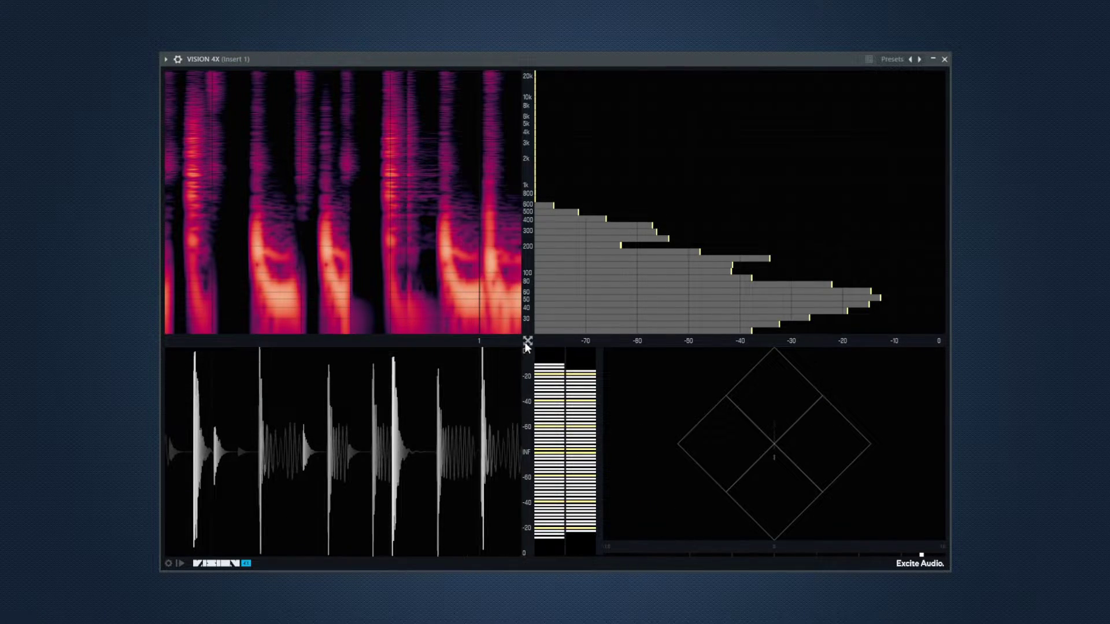
Drag the central pane splitter down and right so the spectrogram and waveform panes grow.
{"action": "left_click_drag", "start_coordinate": [527, 340], "coordinate": [567, 377]}
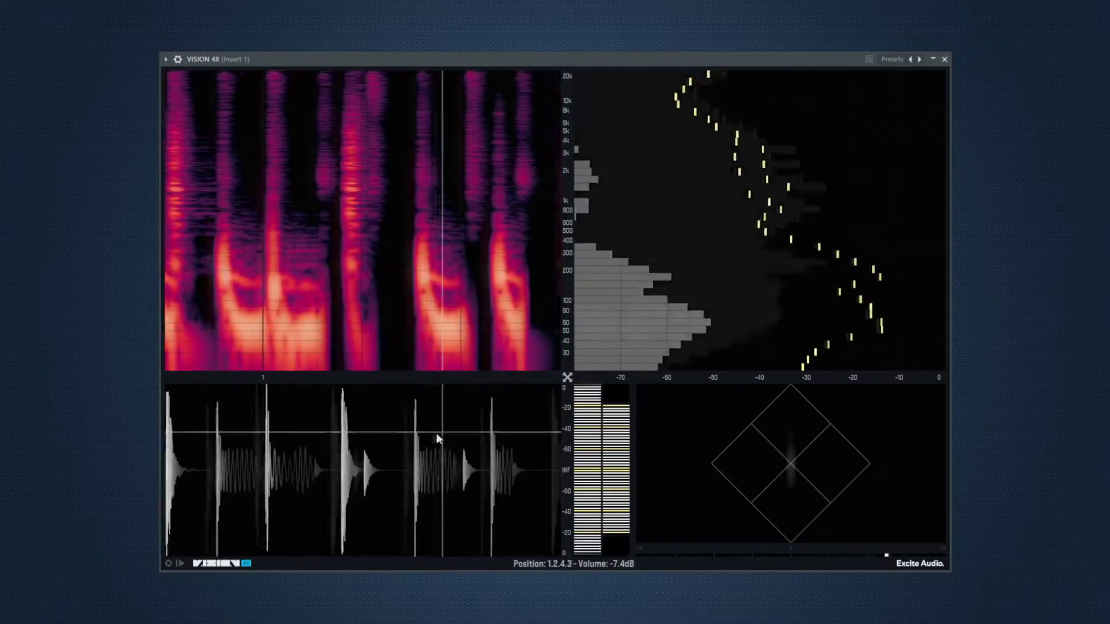
Briefly open and close advanced settings, then freeze the displays and zoom the frozen views.
{"action": "left_click", "coordinate": [167, 563]}
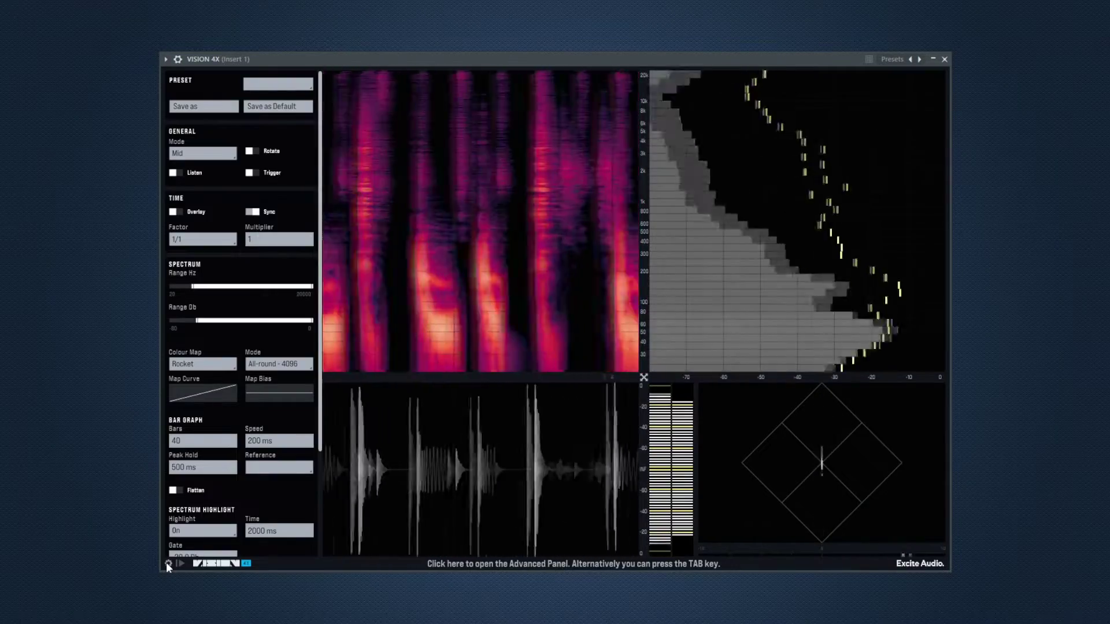
{"action": "left_click", "coordinate": [166, 563]}
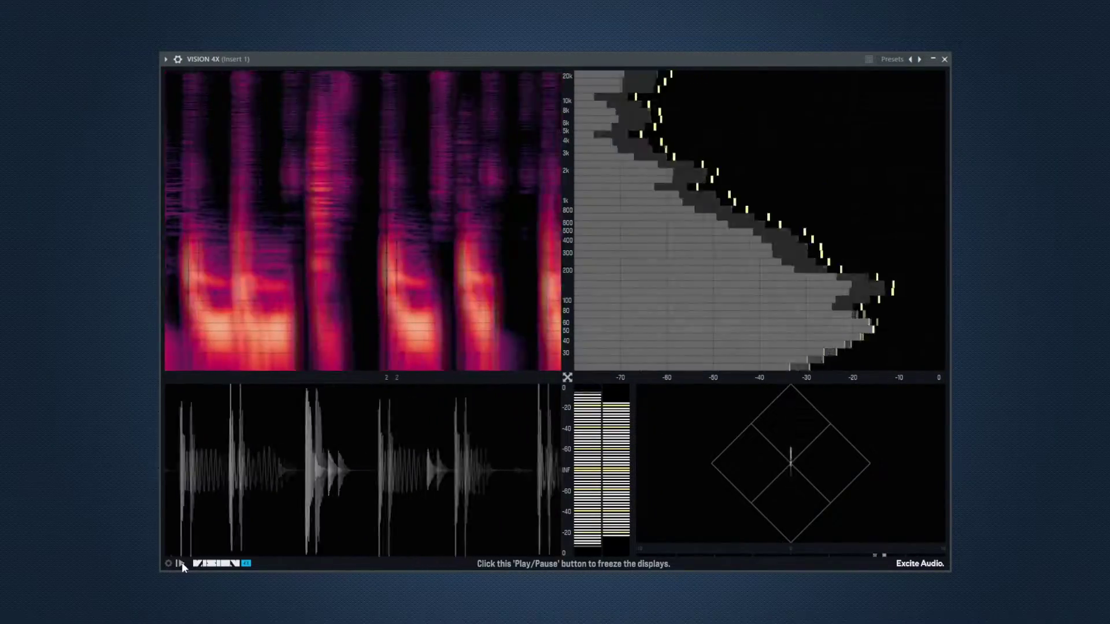
{"action": "left_click", "coordinate": [181, 563]}
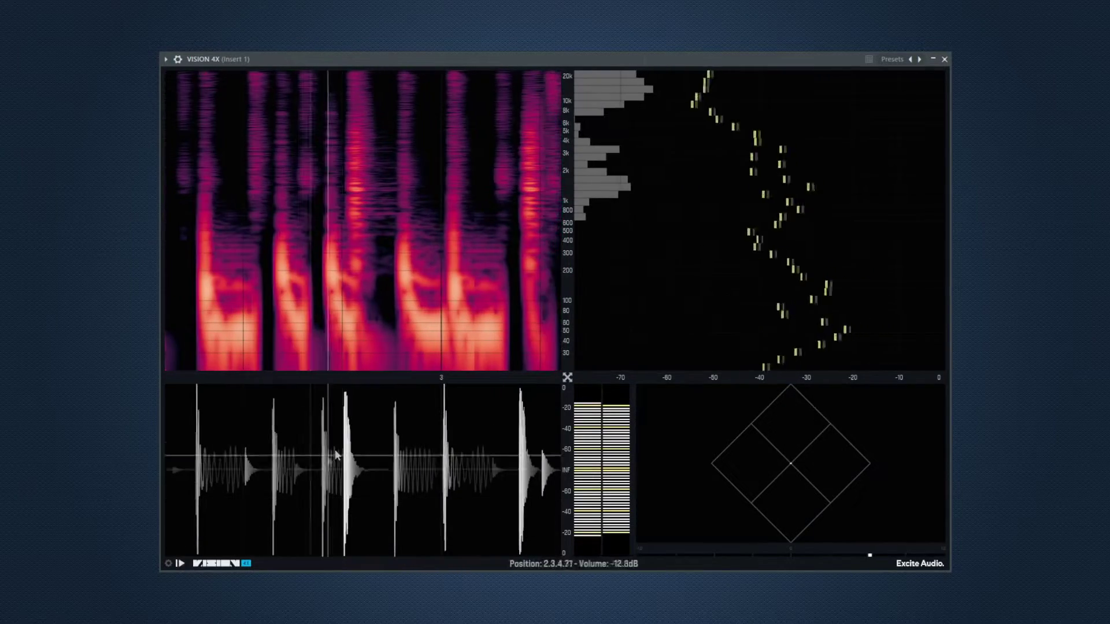
{"action": "scroll", "coordinate": [402, 362], "scroll_direction": "up", "scroll_amount": 5}
{"action": "scroll", "coordinate": [400, 361], "scroll_direction": "down", "scroll_amount": 5}
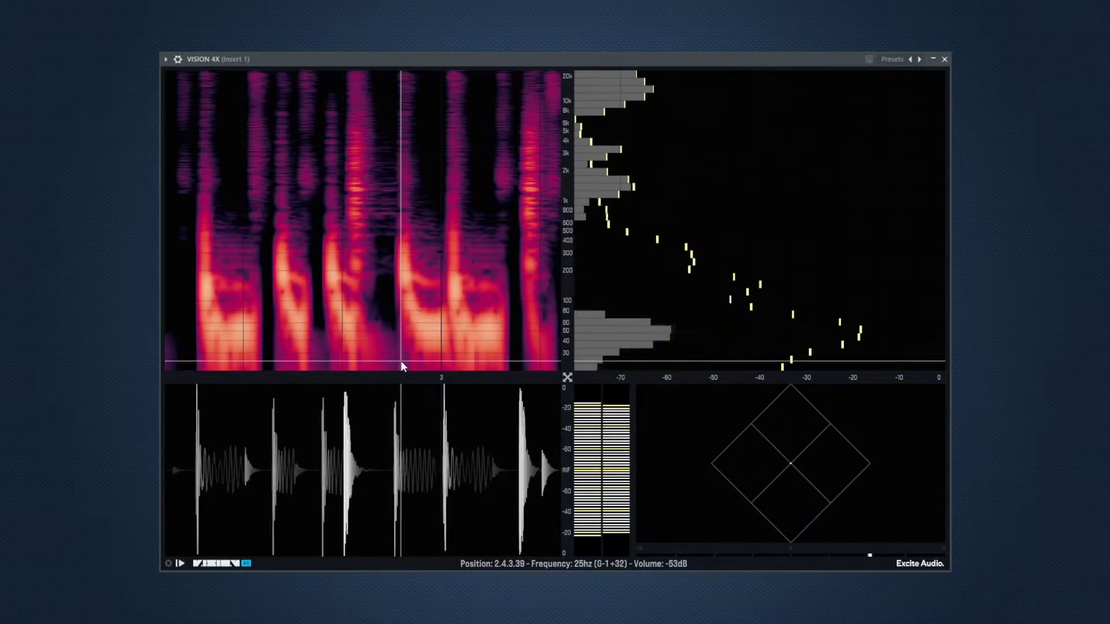
{"action": "scroll", "coordinate": [401, 361], "scroll_direction": "up", "scroll_amount": 5}
{"action": "scroll", "coordinate": [401, 361], "scroll_direction": "down", "scroll_amount": 5}
{"action": "scroll", "coordinate": [384, 309], "scroll_direction": "up", "scroll_amount": 5}
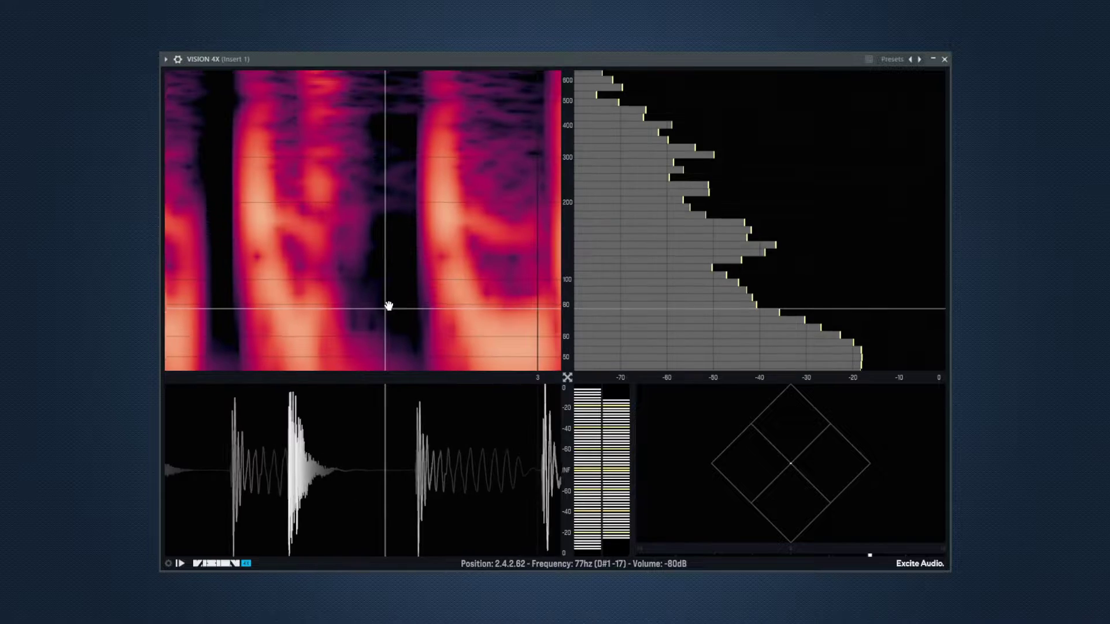
{"action": "scroll", "coordinate": [391, 292], "scroll_direction": "down", "scroll_amount": 3}
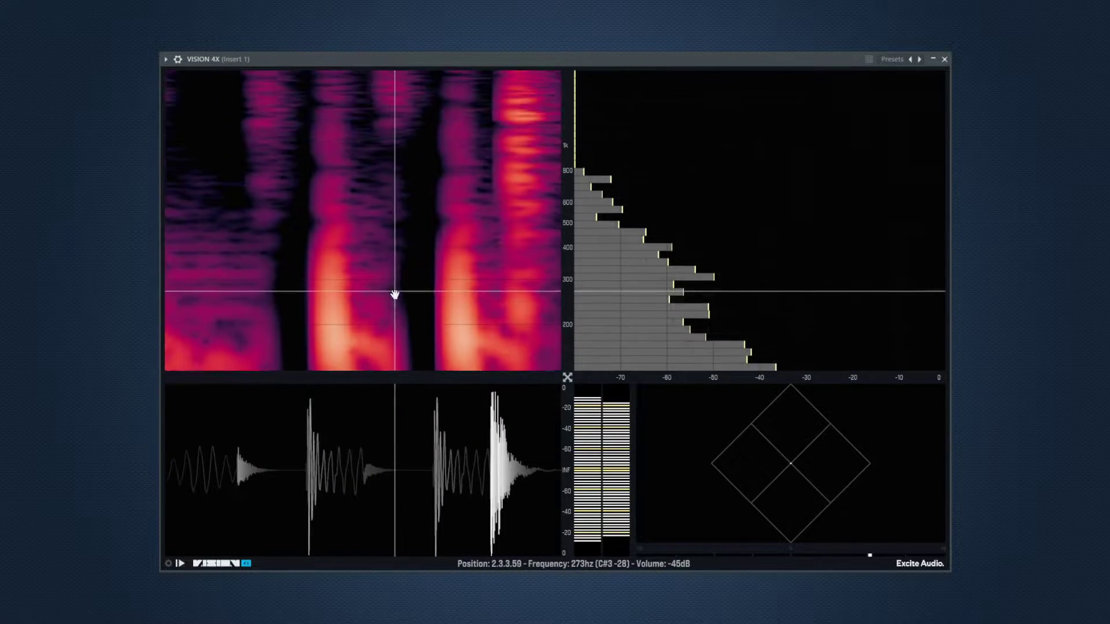
{"action": "scroll", "coordinate": [385, 220], "scroll_direction": "up", "scroll_amount": 5}
{"action": "scroll", "coordinate": [386, 223], "scroll_direction": "down", "scroll_amount": 10}
{"action": "scroll", "coordinate": [386, 223], "scroll_direction": "up", "scroll_amount": 6}
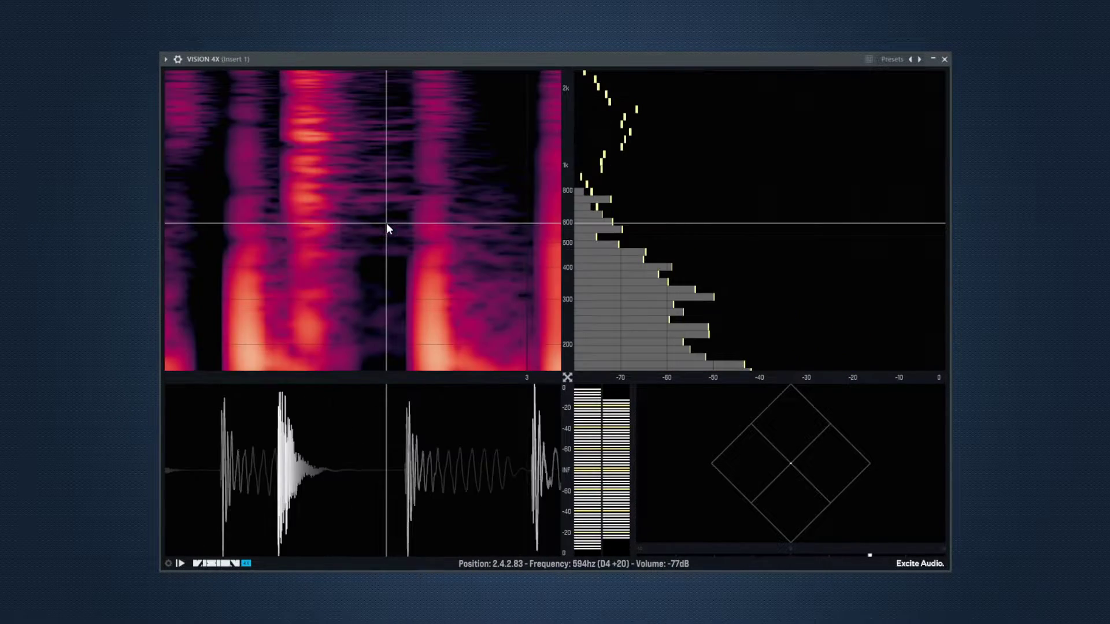
{"action": "scroll", "coordinate": [386, 226], "scroll_direction": "down", "scroll_amount": 8}
Resume live displays, widen the waveform time span, and reopen the advanced settings panel.
{"action": "left_click", "coordinate": [181, 562]}
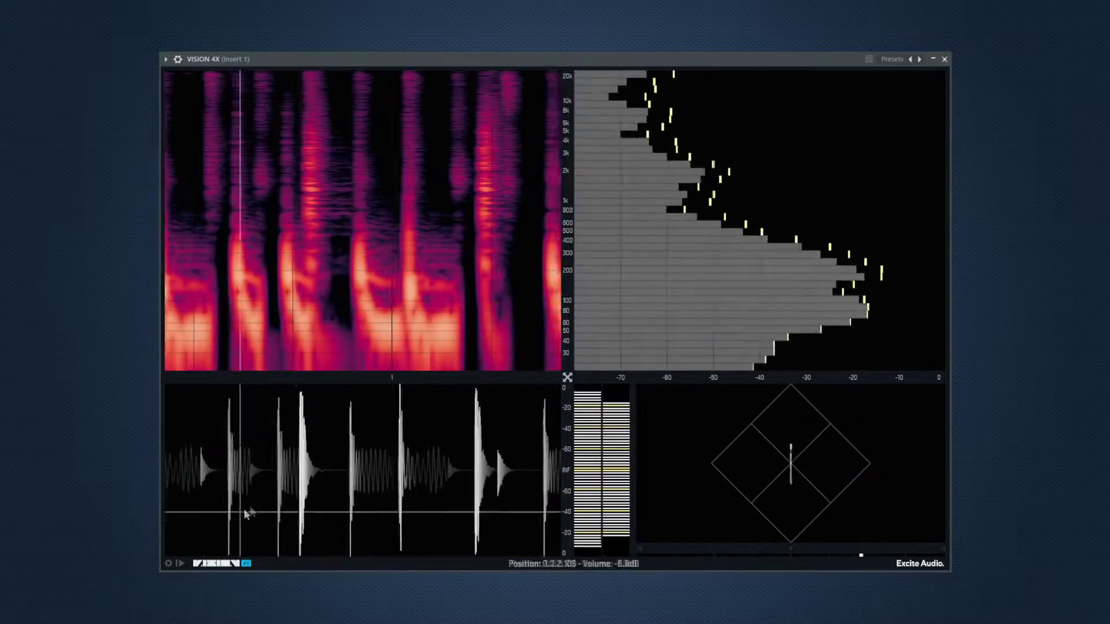
{"action": "scroll", "coordinate": [394, 443], "scroll_direction": "up", "scroll_amount": 2}
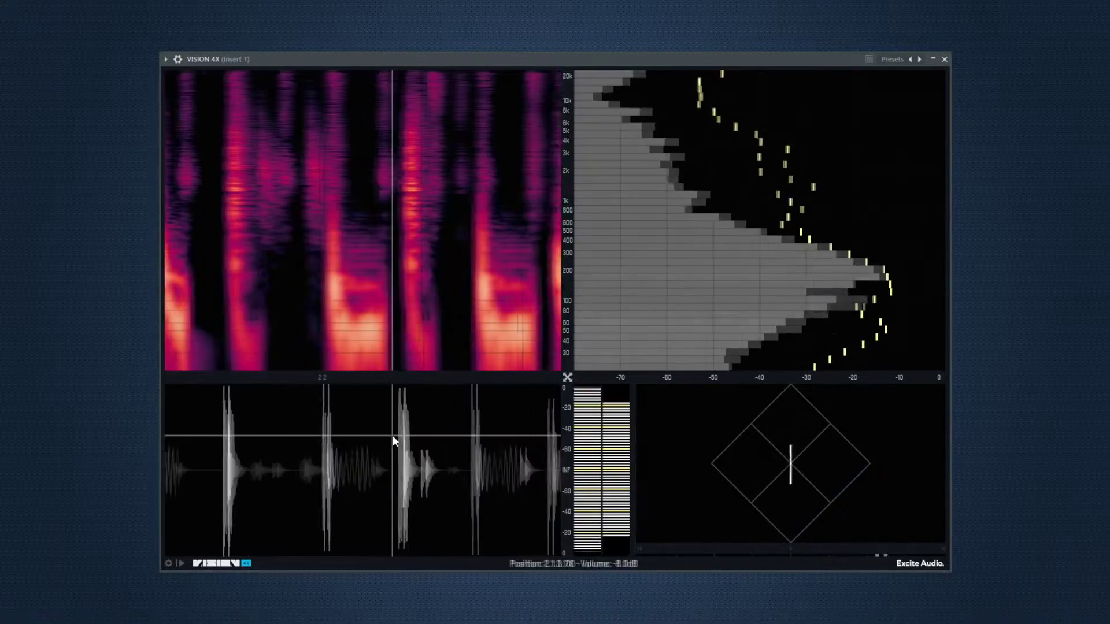
{"action": "scroll", "coordinate": [507, 452], "scroll_direction": "down", "scroll_amount": 5}
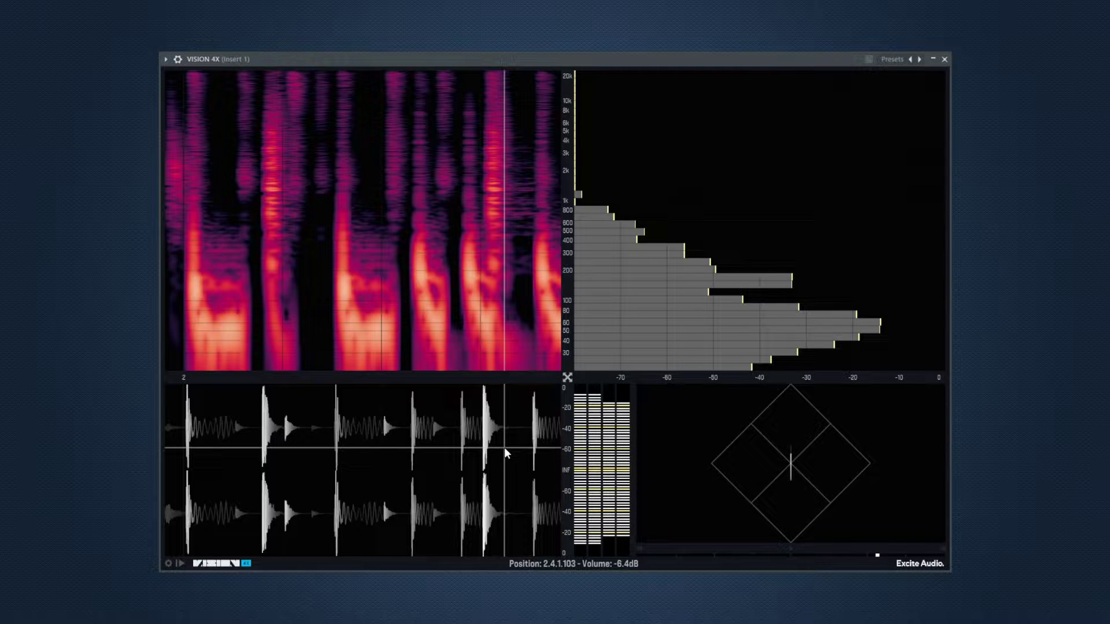
{"action": "left_click", "coordinate": [169, 562]}
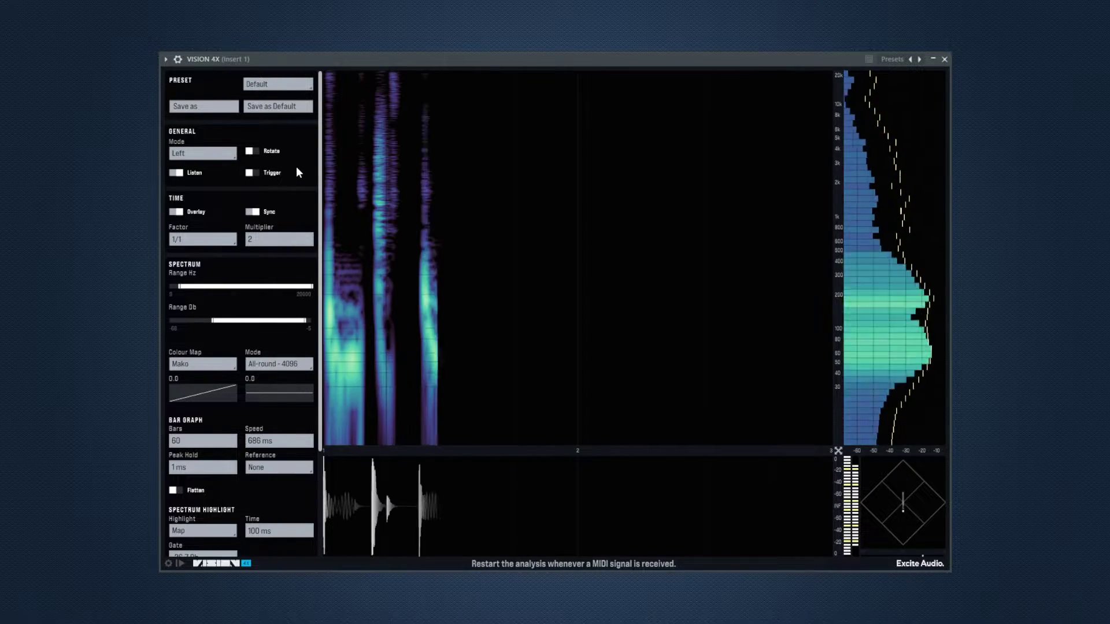
Rotate the layout, drag the corner splitter to shrink the spectrum graph, then unrotate it.
{"action": "left_click", "coordinate": [252, 151]}
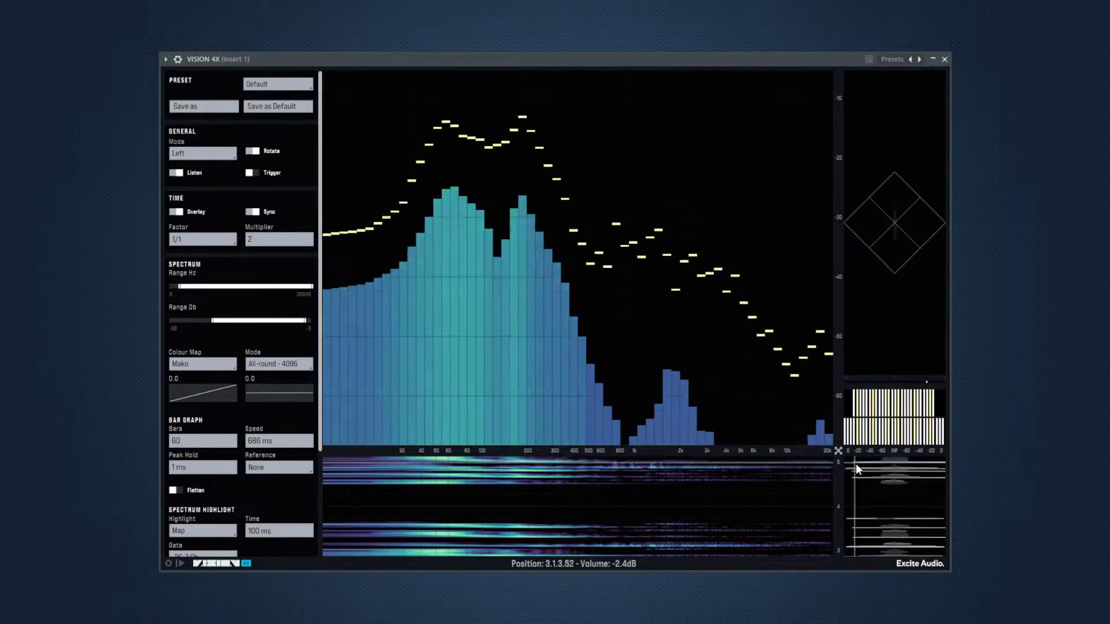
{"action": "left_click_drag", "start_coordinate": [839, 450], "coordinate": [755, 410]}
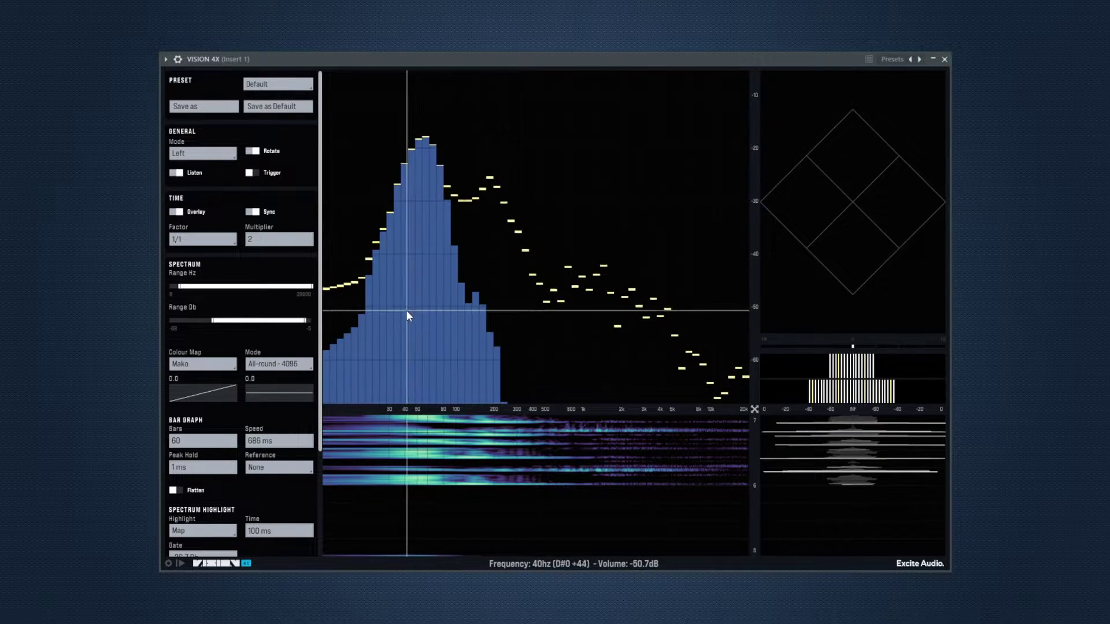
{"action": "left_click", "coordinate": [256, 151]}
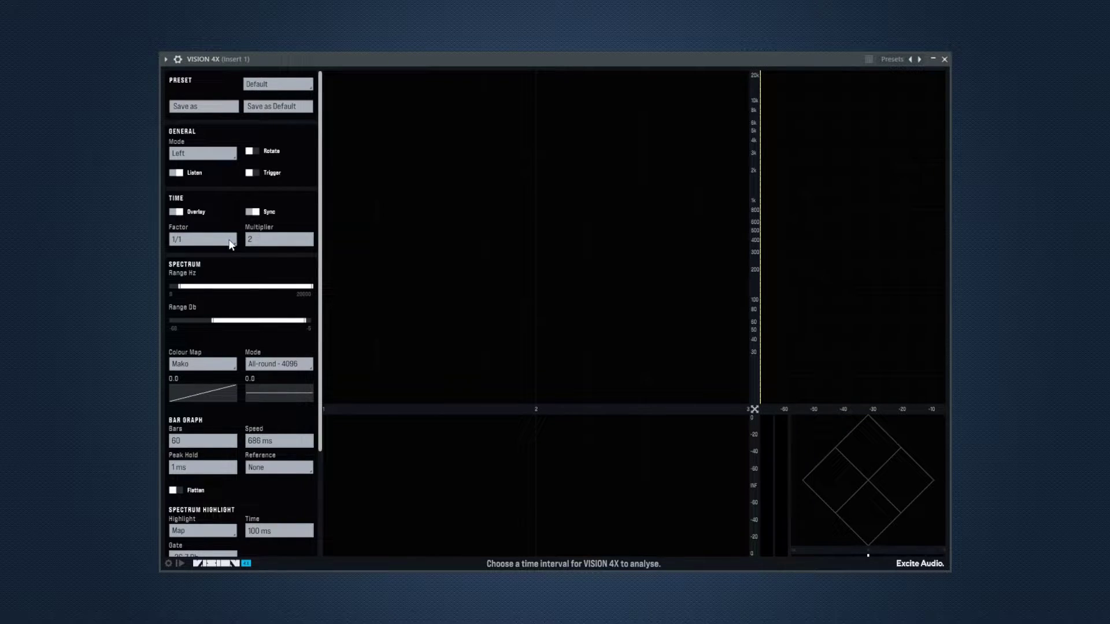
Toggle tempo Sync off and on, set Multiplier to 4, and raise the range's low end to 20 Hz.
{"action": "left_click", "coordinate": [252, 211]}
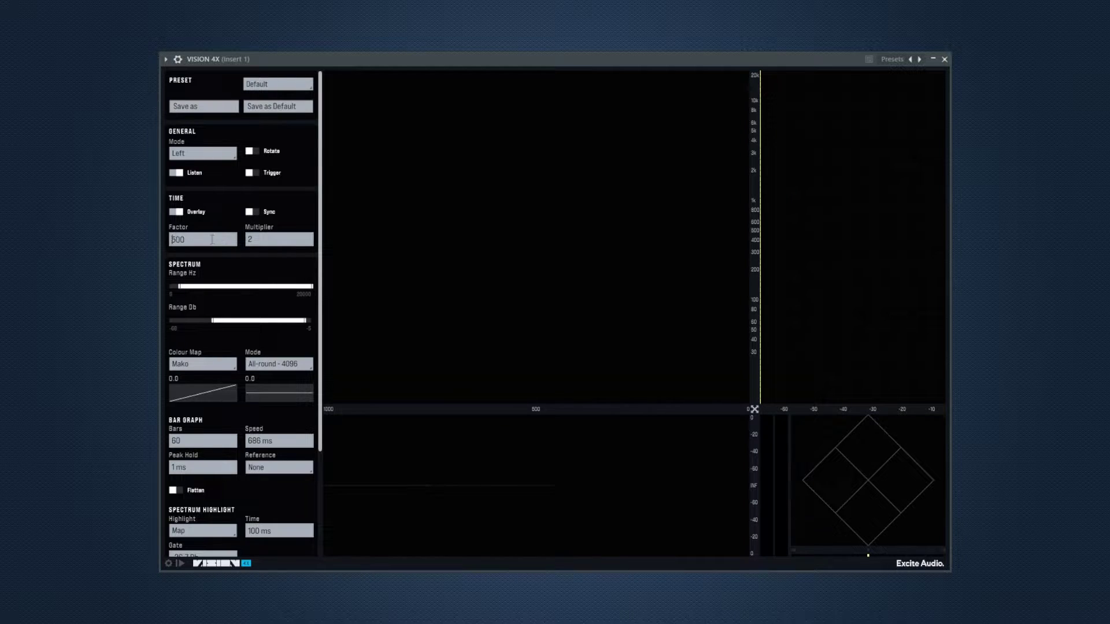
{"action": "left_click", "coordinate": [249, 214]}
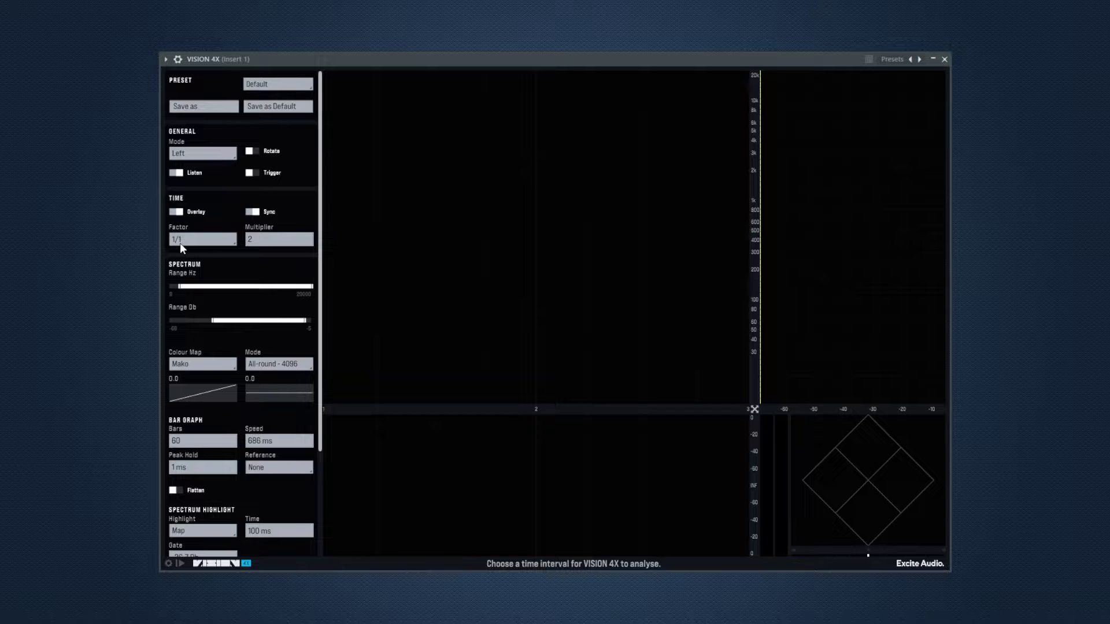
{"action": "left_click", "coordinate": [255, 239]}
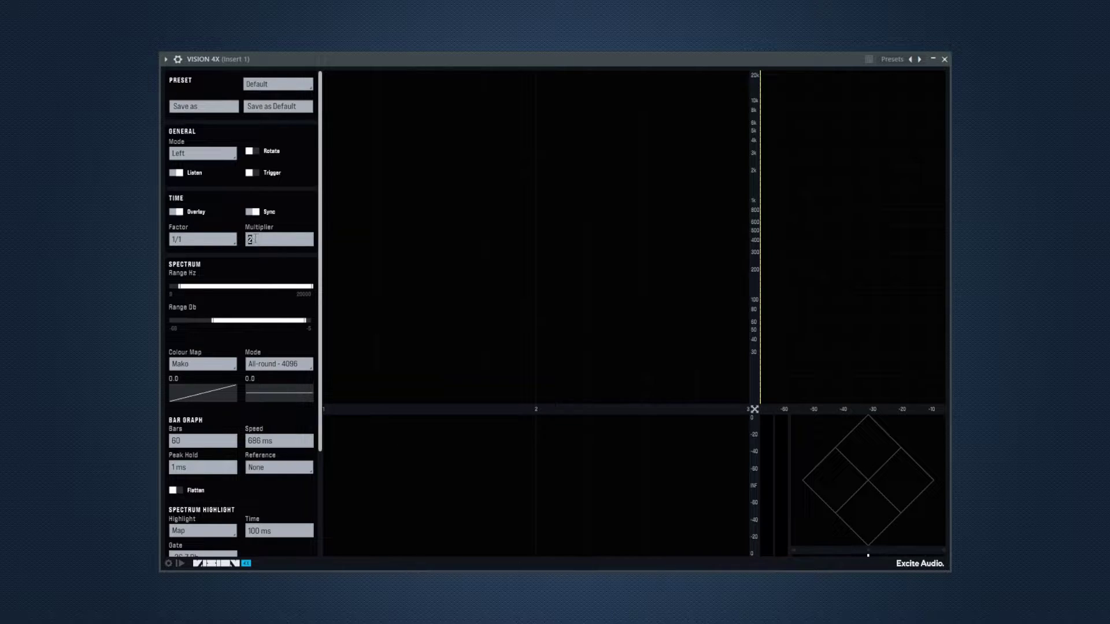
{"action": "type", "text": "4"}
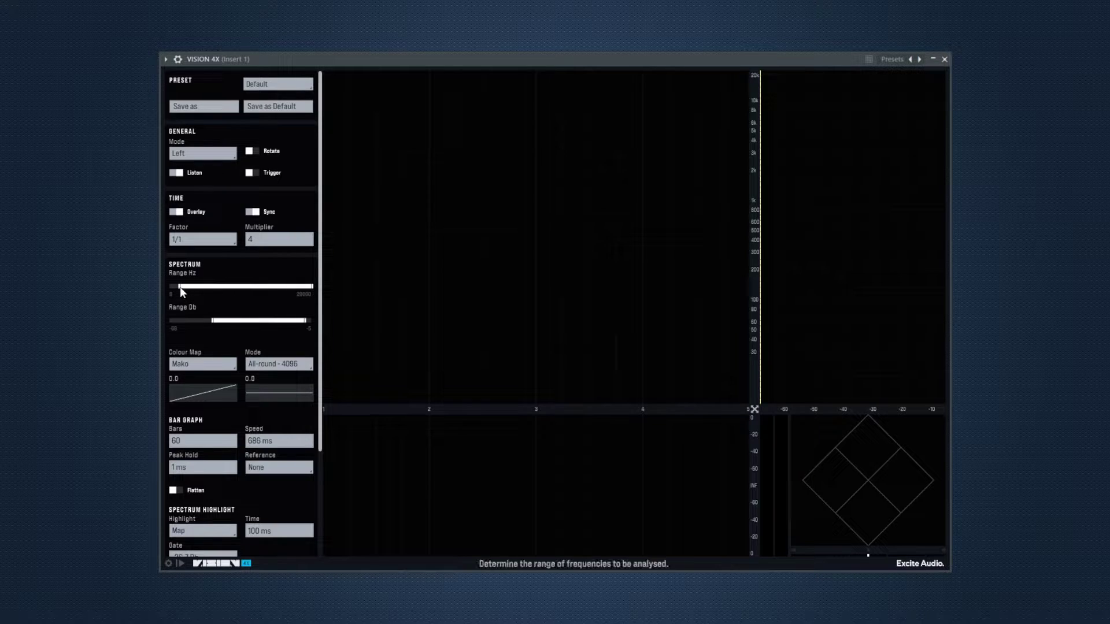
{"action": "left_click_drag", "start_coordinate": [179, 286], "coordinate": [223, 327]}
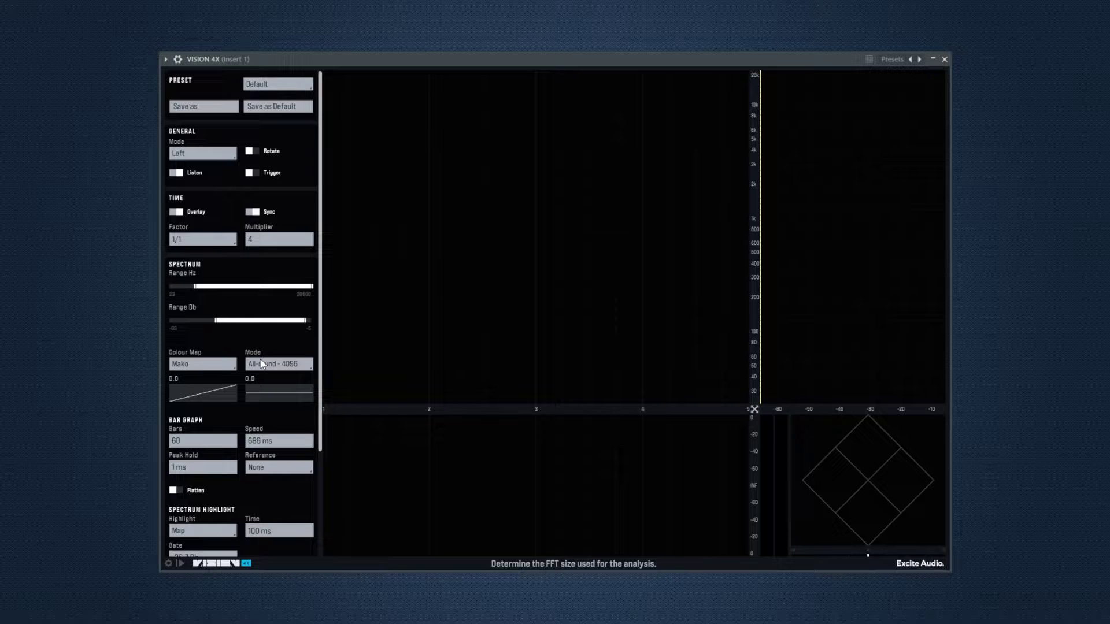
{"action": "scroll", "coordinate": [311, 379], "scroll_direction": "up", "scroll_amount": 1}
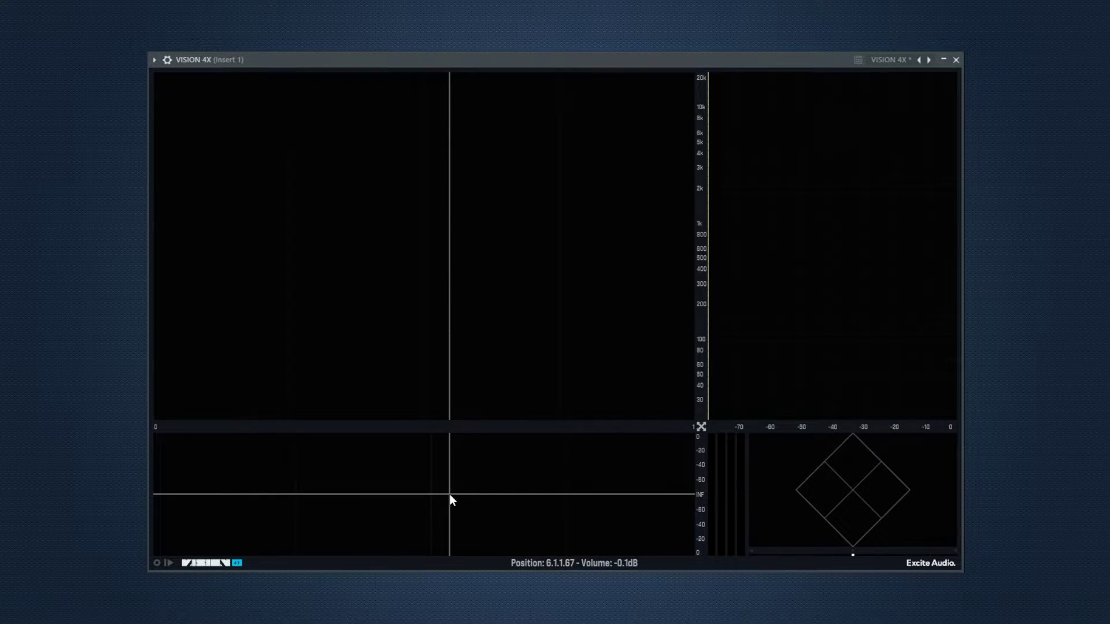
Start playback and analyse only the Side channel with Listen enabled.
{"action": "key", "text": "space"}
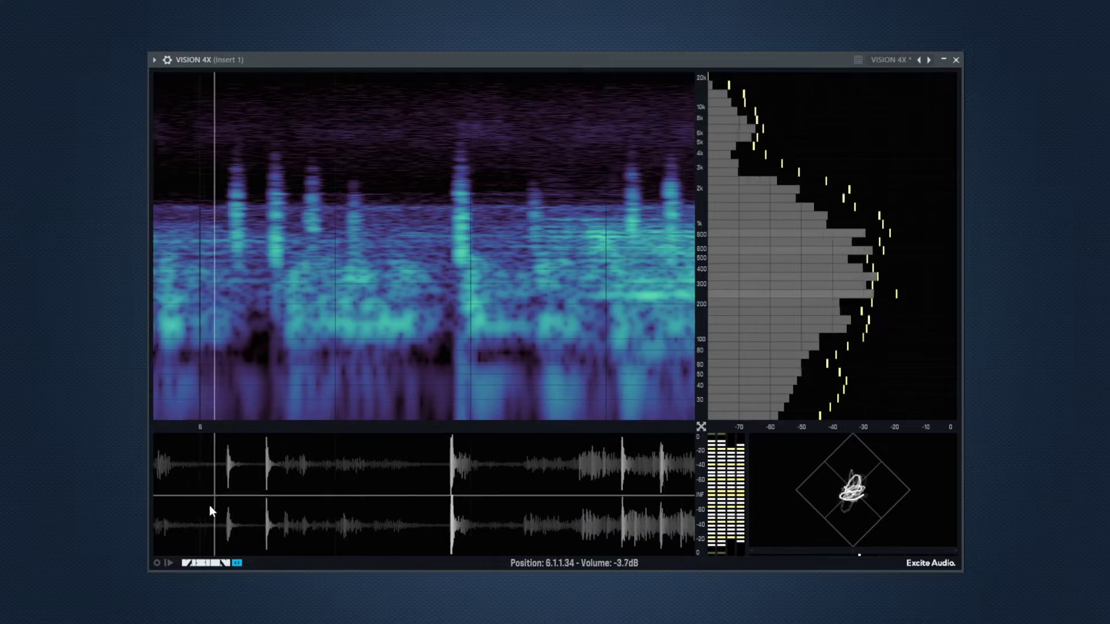
{"action": "left_click", "coordinate": [157, 563]}
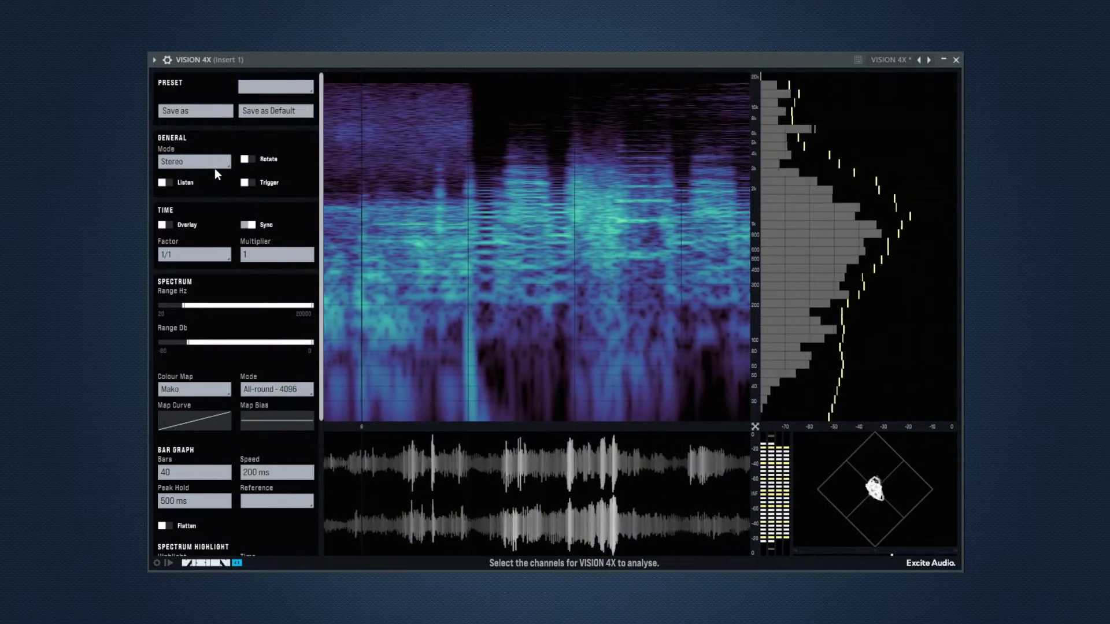
{"action": "left_click", "coordinate": [214, 162]}
{"action": "left_click", "coordinate": [173, 197]}
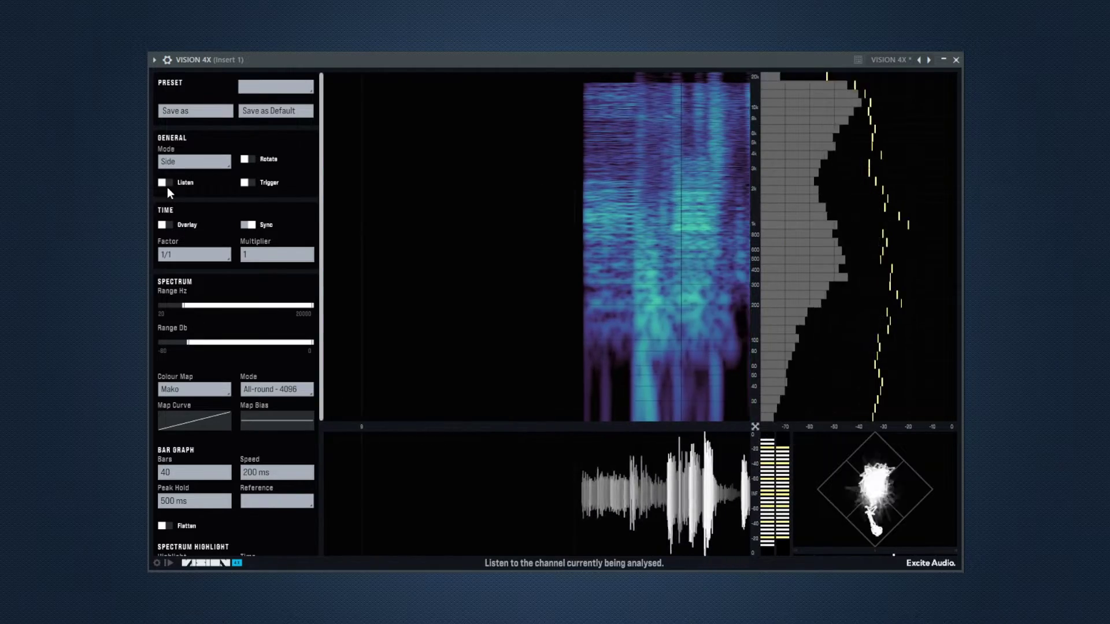
{"action": "left_click", "coordinate": [165, 186]}
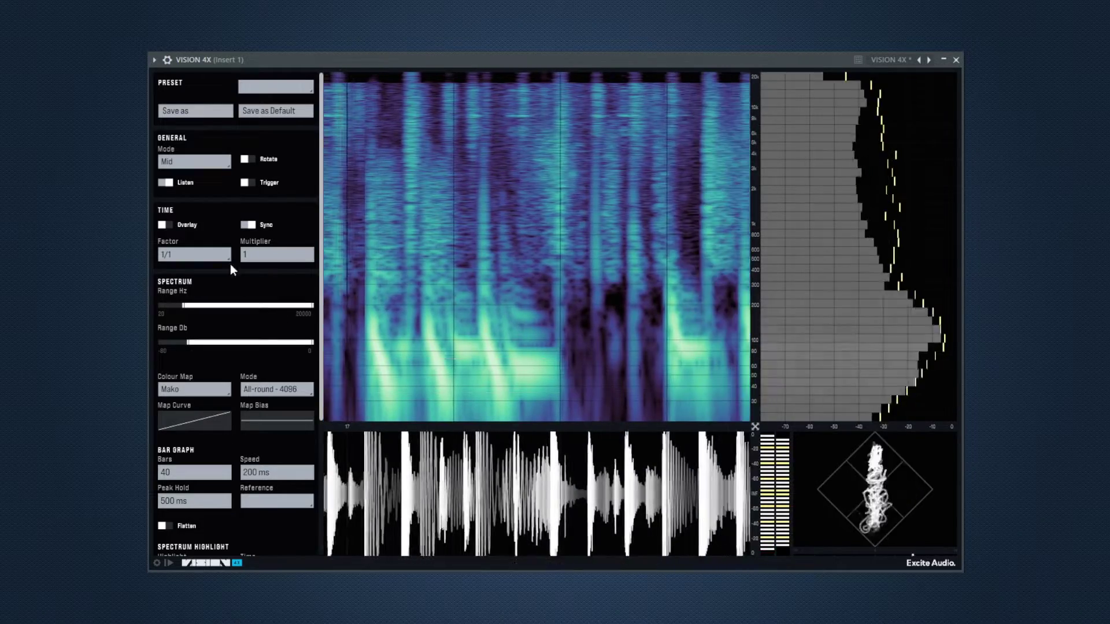
Return Mode to Stereo, resume the displays, and reset the lowest analysed frequency to 20 Hz.
{"action": "left_click", "coordinate": [192, 162]}
{"action": "left_click", "coordinate": [165, 182]}
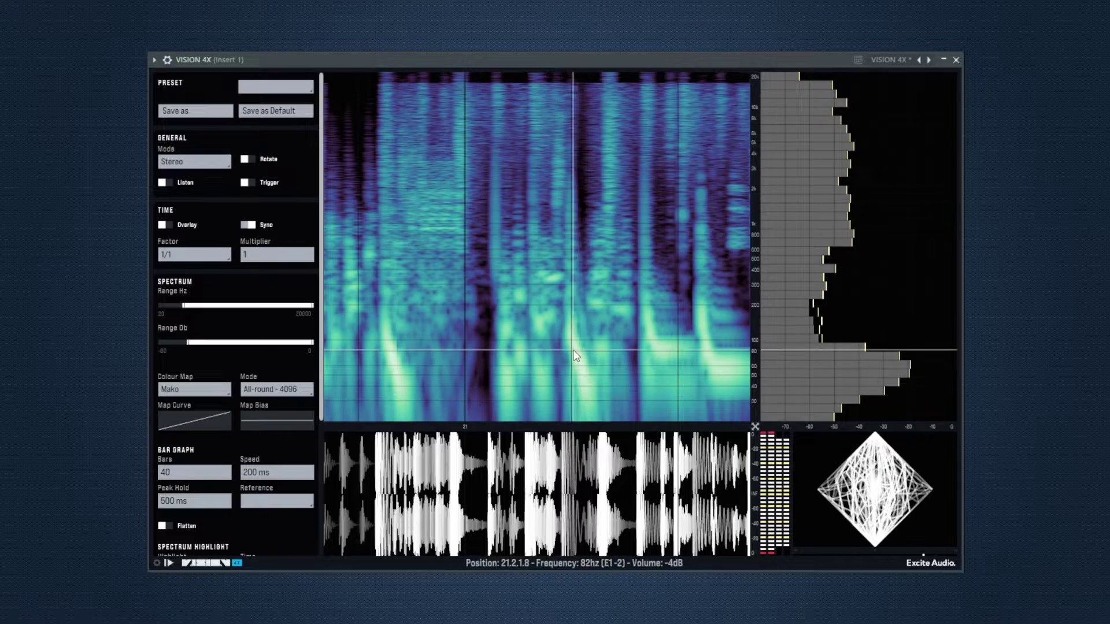
{"action": "left_click", "coordinate": [168, 564]}
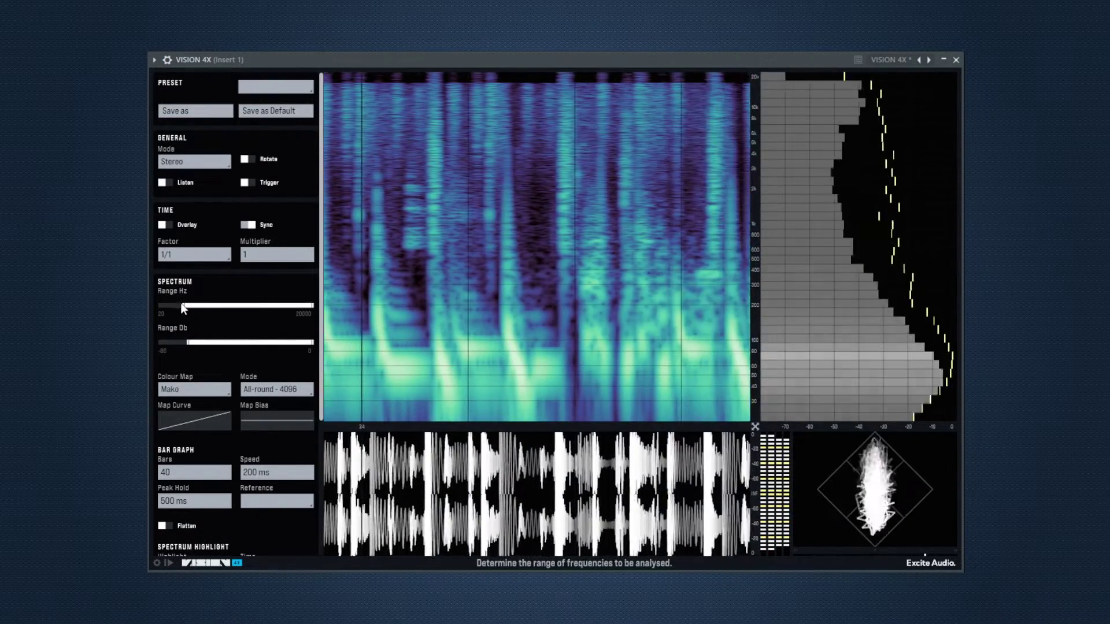
{"action": "left_click_drag", "start_coordinate": [183, 308], "coordinate": [217, 342]}
{"action": "left_click", "coordinate": [186, 342]}
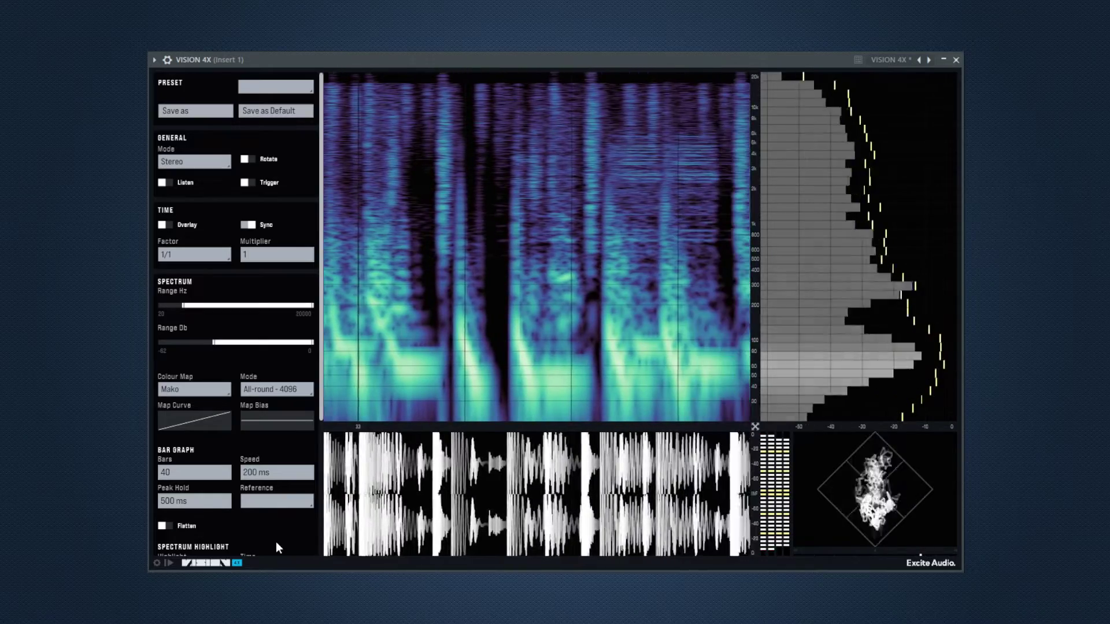
{"action": "left_click", "coordinate": [245, 159]}
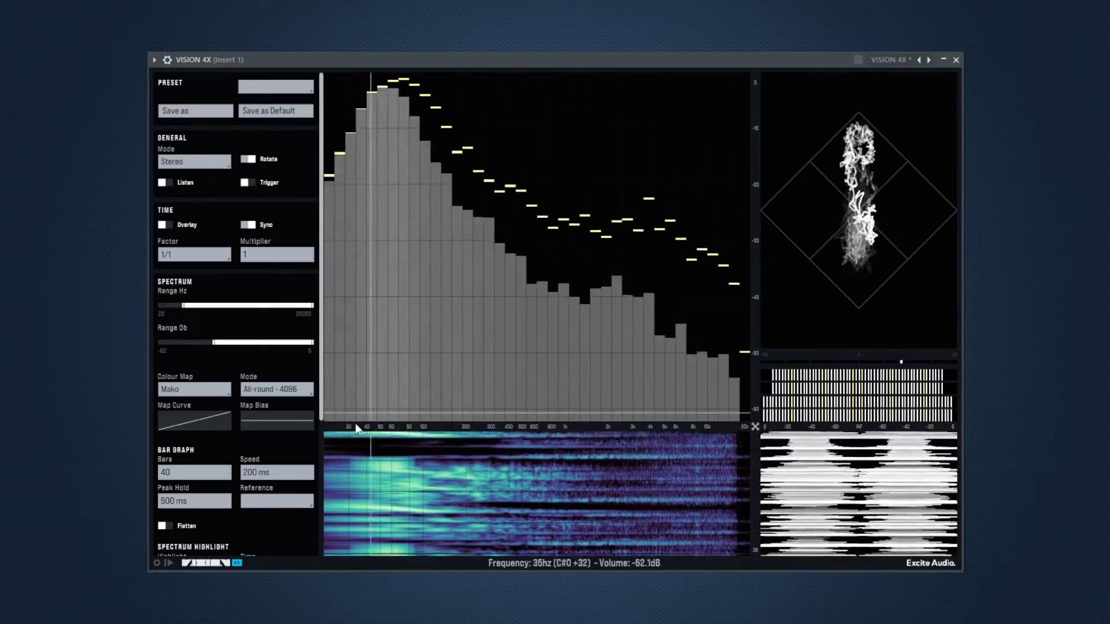
Set the bar graph to 16 bars, then change it to 120 bars.
{"action": "double_click", "coordinate": [202, 472]}
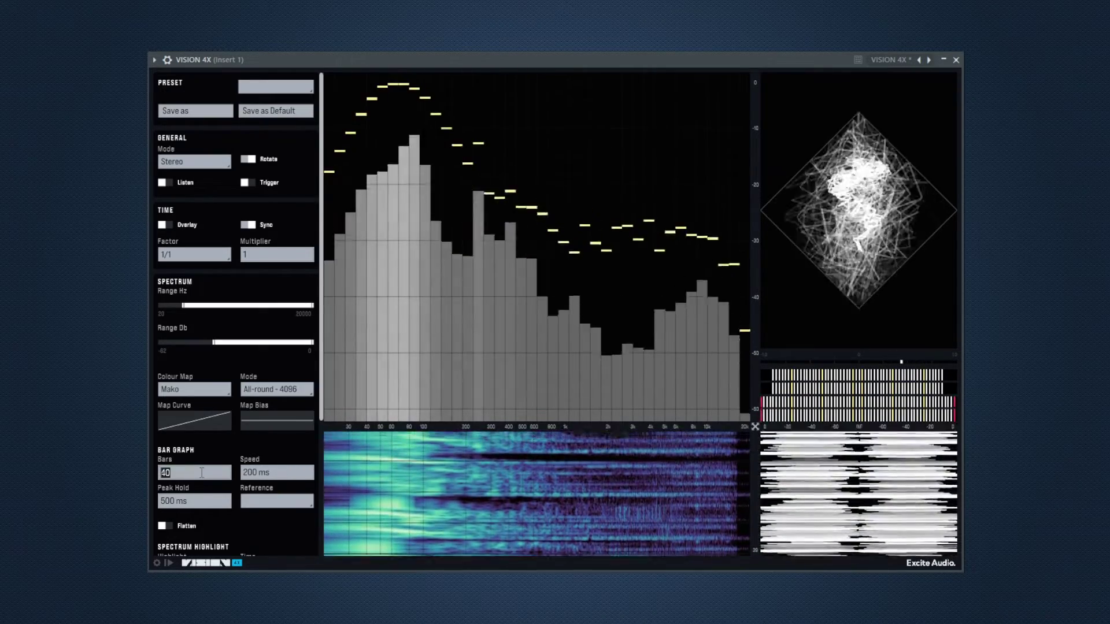
{"action": "type", "text": "16"}
{"action": "key", "text": "Return"}
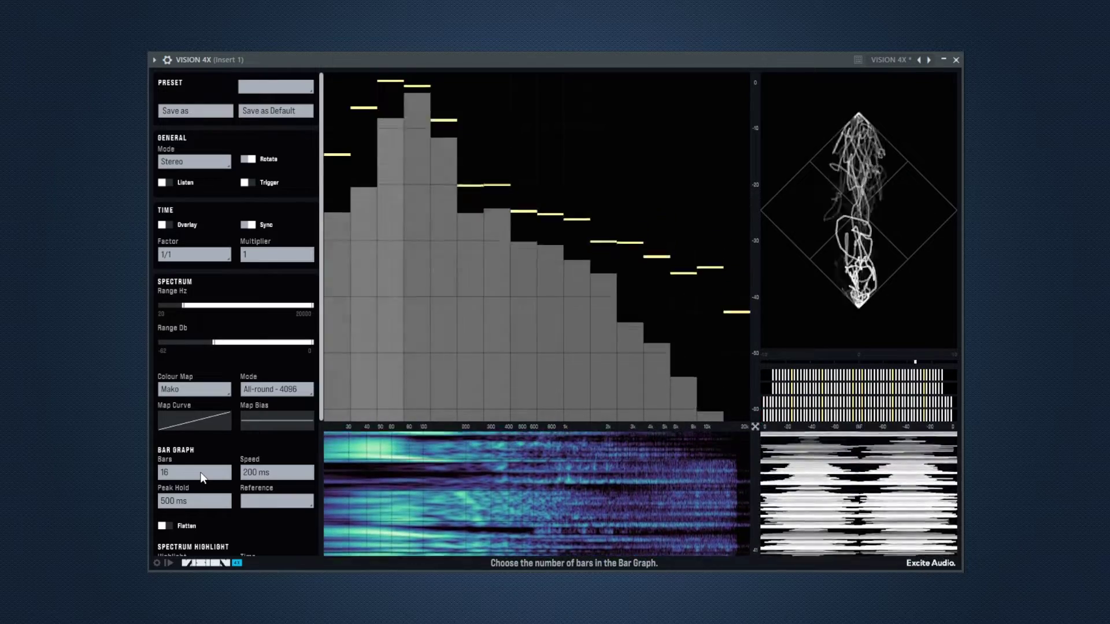
{"action": "double_click", "coordinate": [202, 473]}
{"action": "type", "text": "120"}
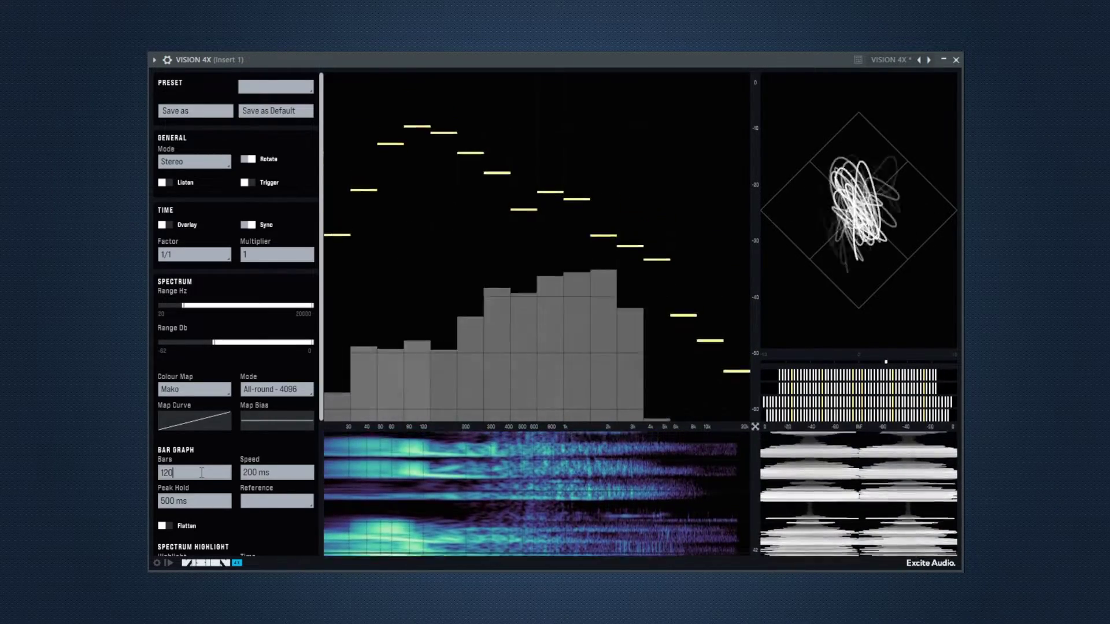
{"action": "key", "text": "Return"}
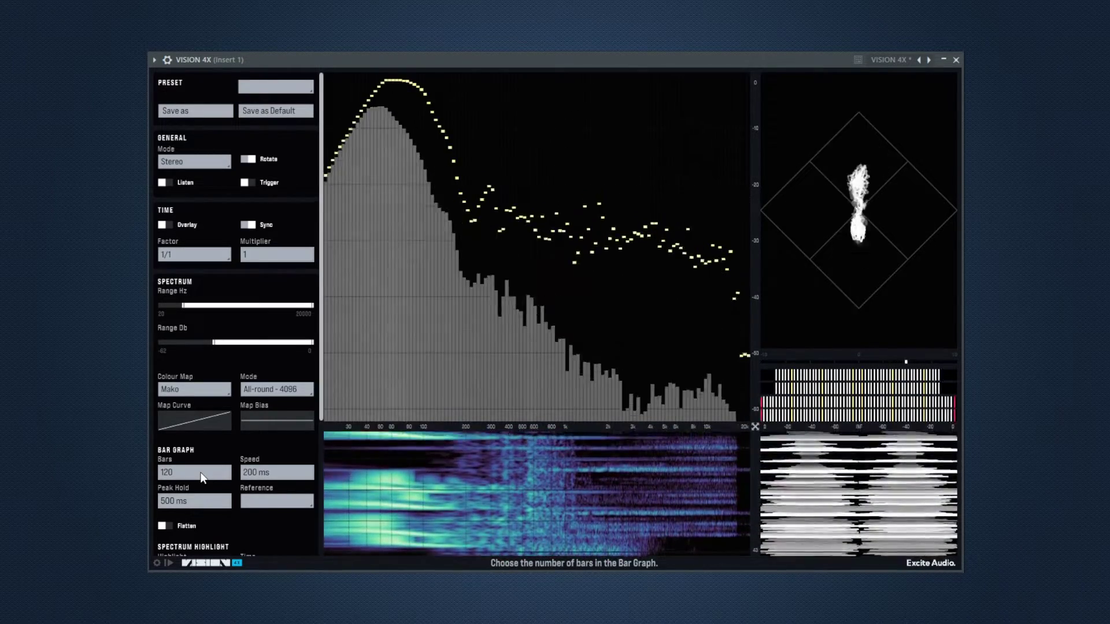
Toggle Flatten on and off, then choose the D&B Hard reference curve.
{"action": "double_click", "coordinate": [223, 473]}
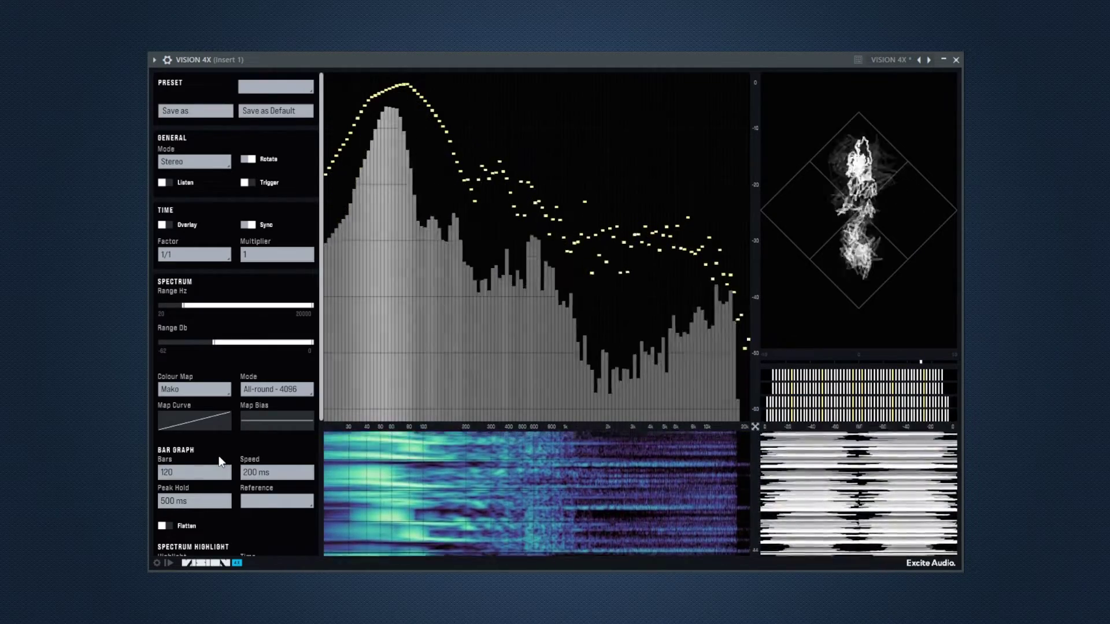
{"action": "left_click", "coordinate": [165, 526]}
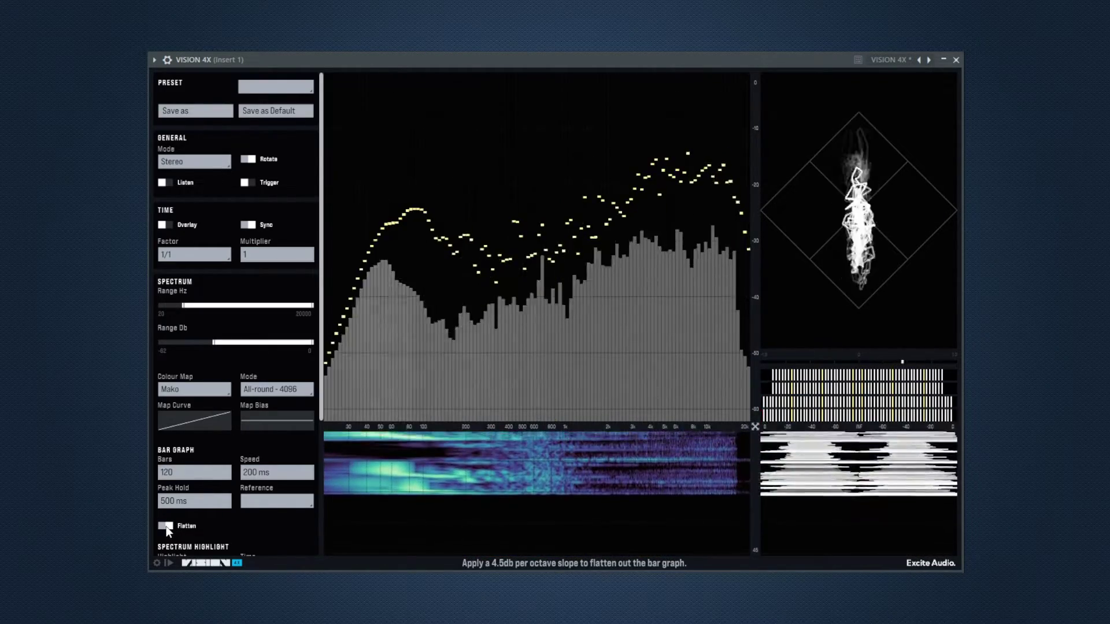
{"action": "left_click", "coordinate": [166, 526]}
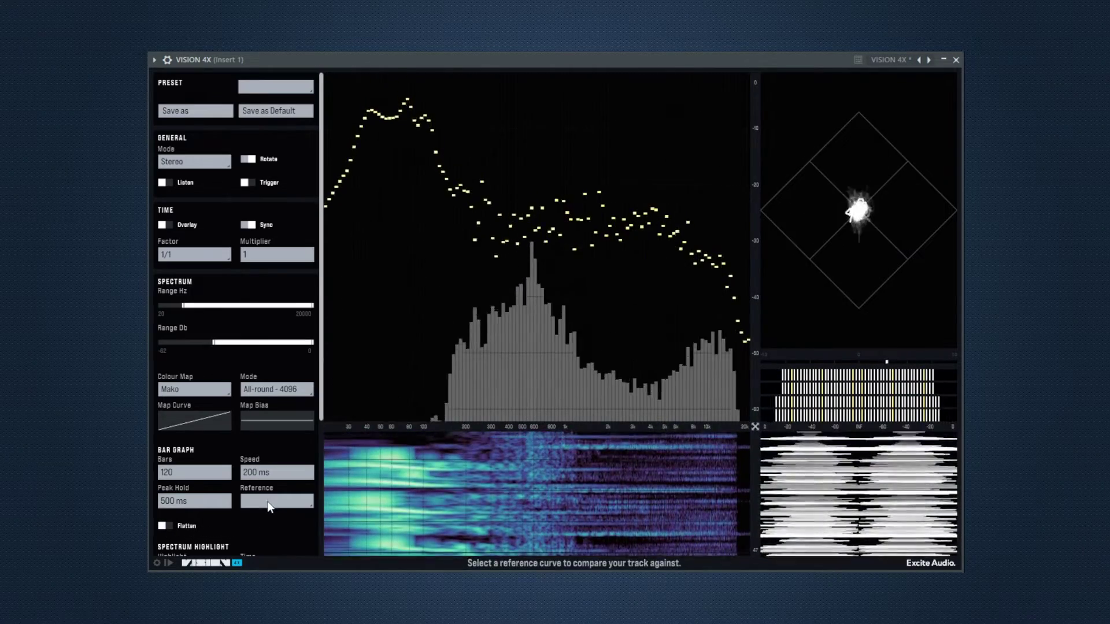
{"action": "left_click", "coordinate": [272, 502]}
{"action": "left_click", "coordinate": [278, 311]}
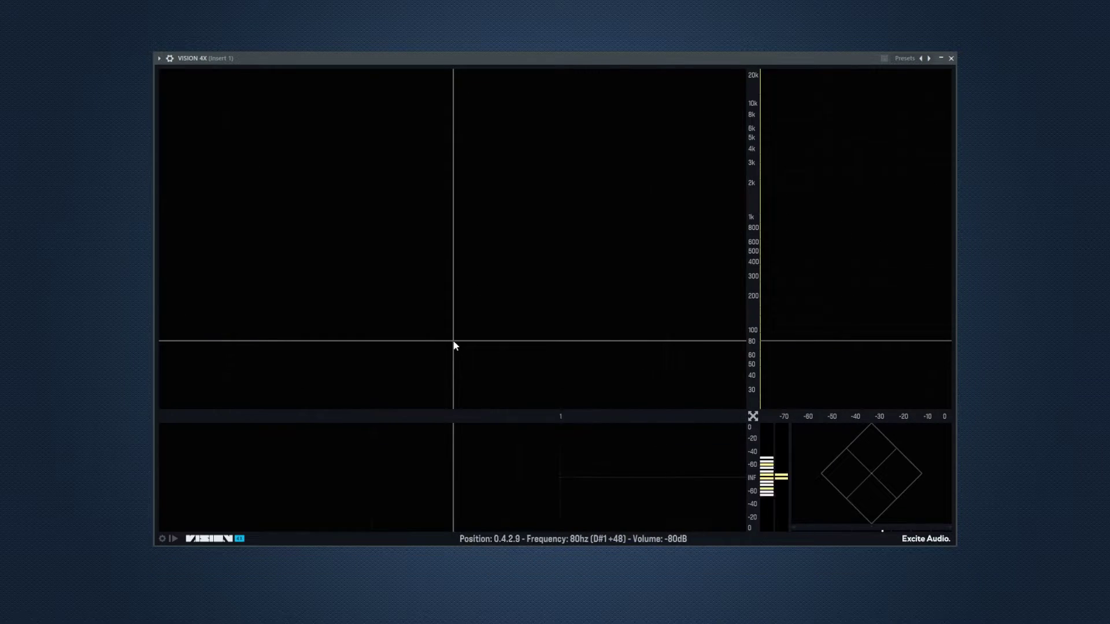
{"action": "key", "text": "space"}
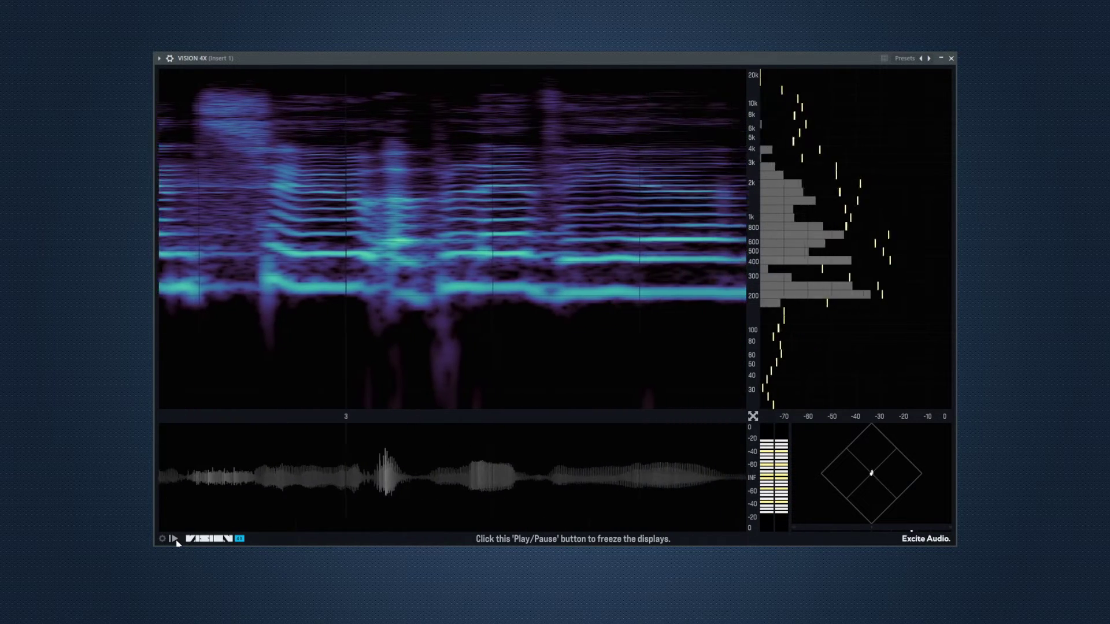
{"action": "left_click", "coordinate": [174, 540]}
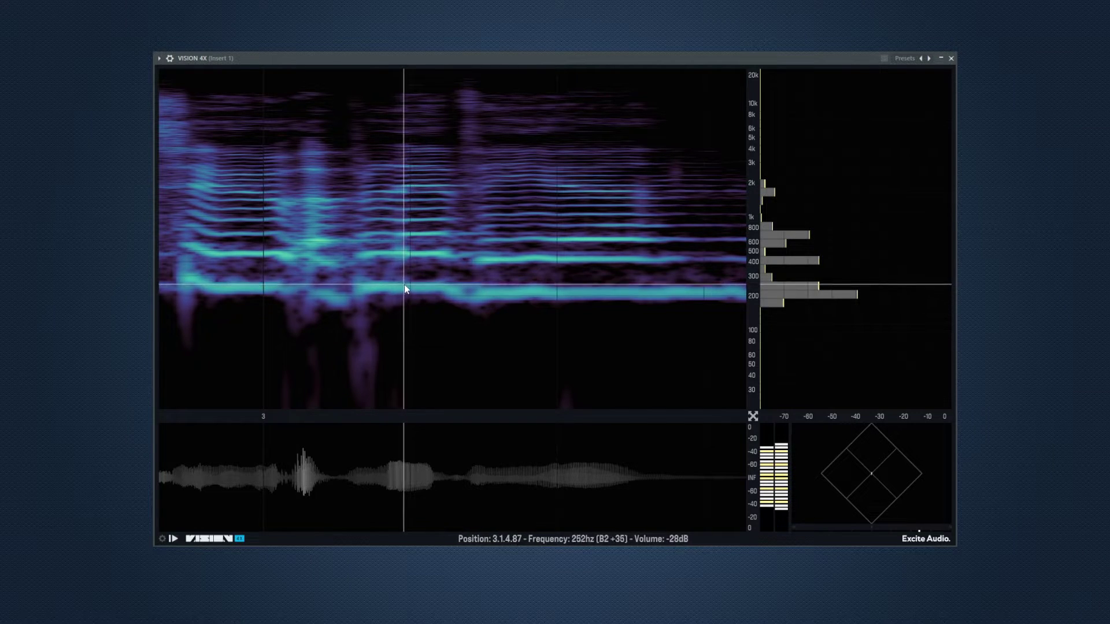
{"action": "left_click", "coordinate": [179, 538]}
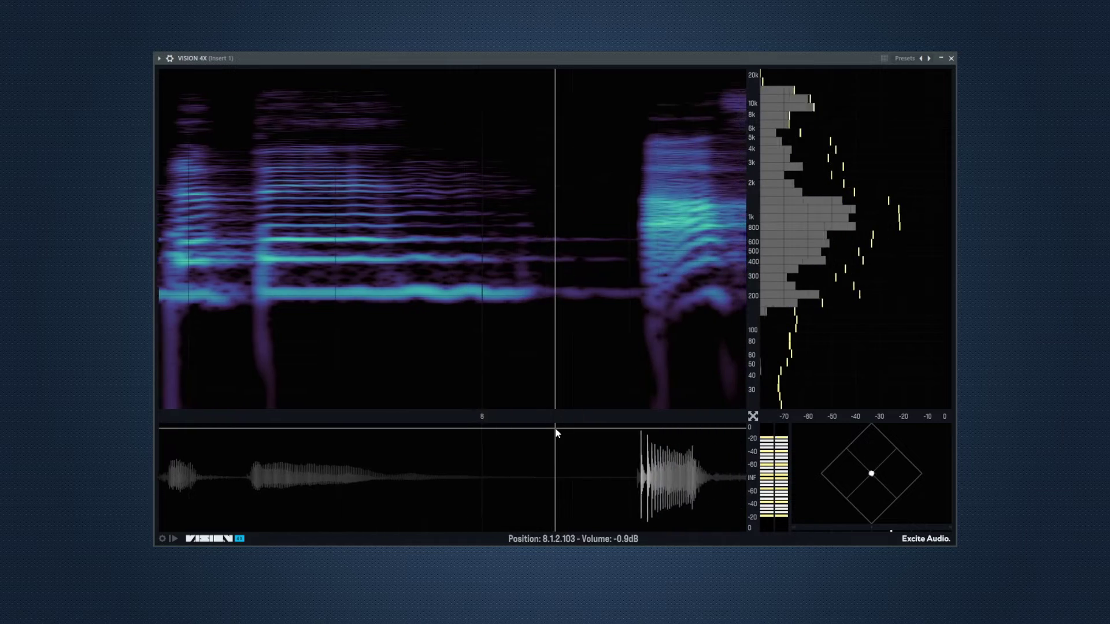